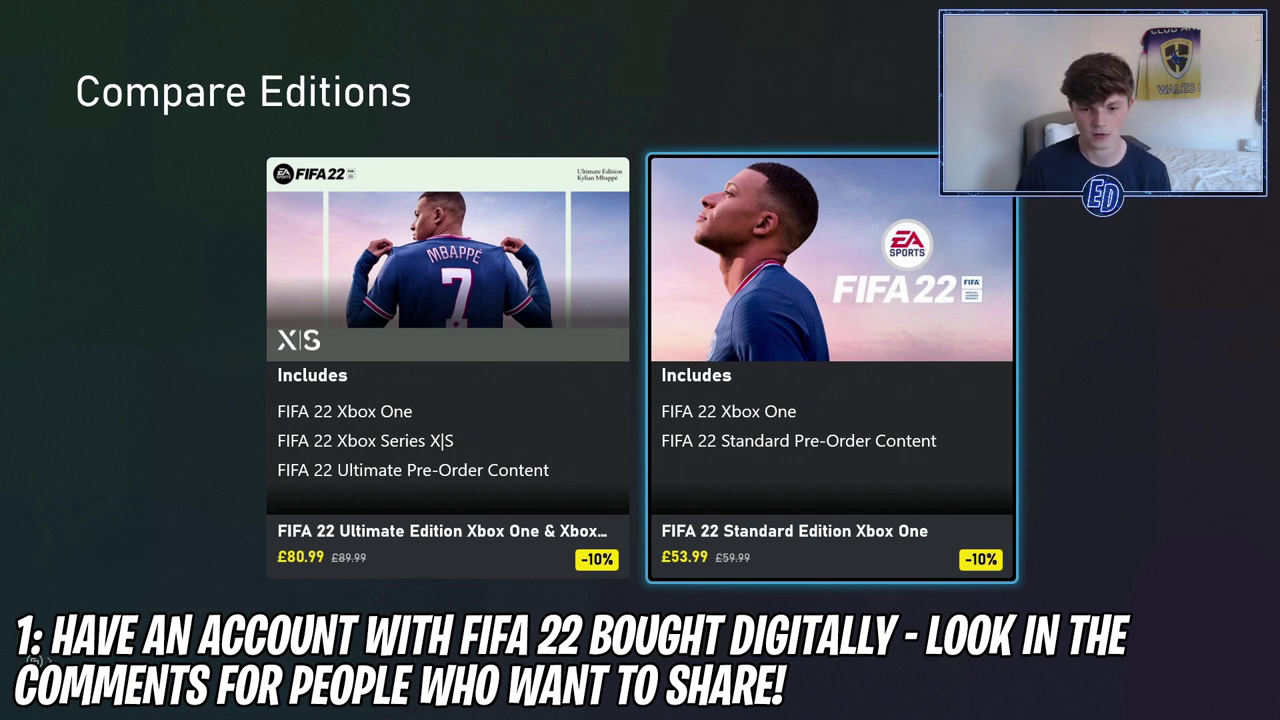
key(Left)
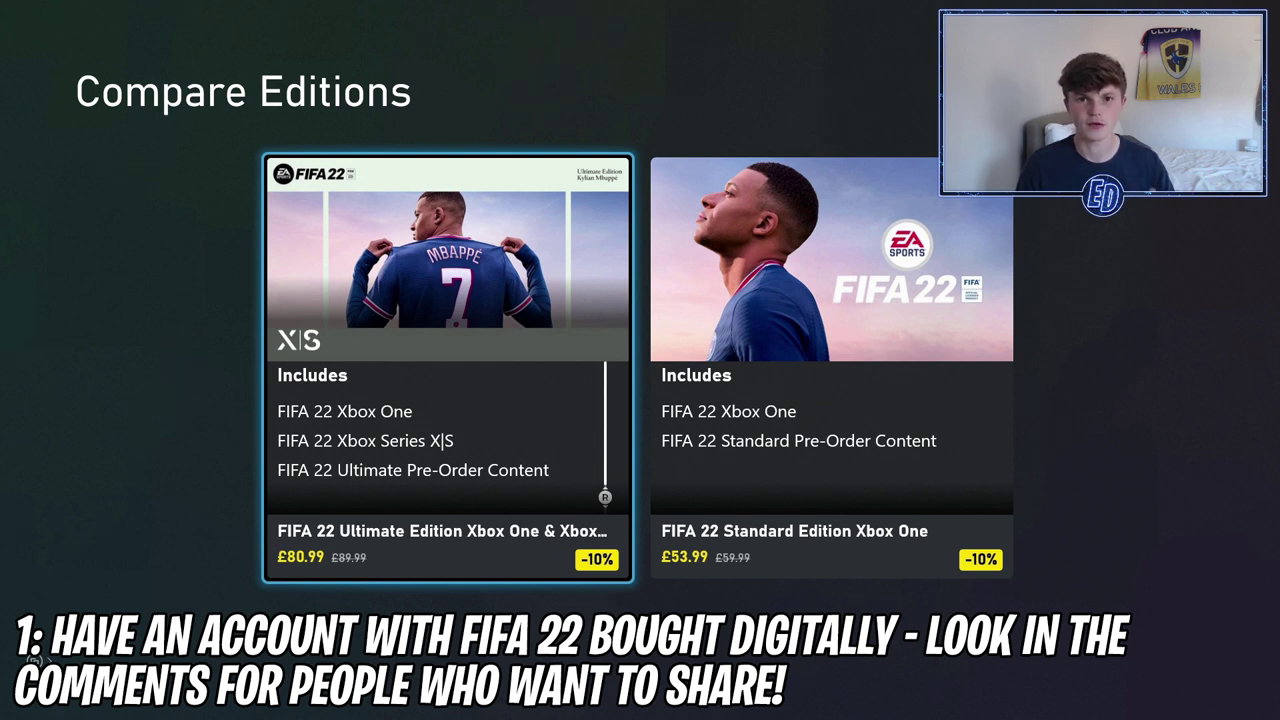
key(Right)
key(Left)
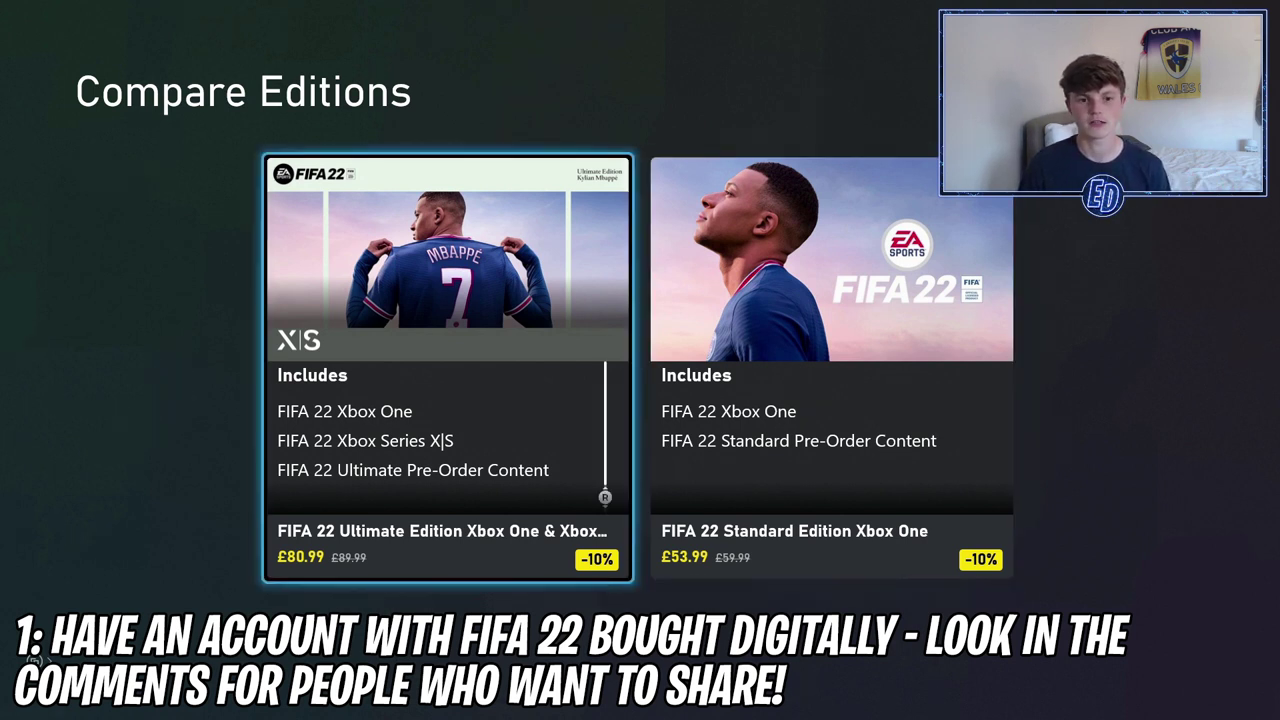
key(Right)
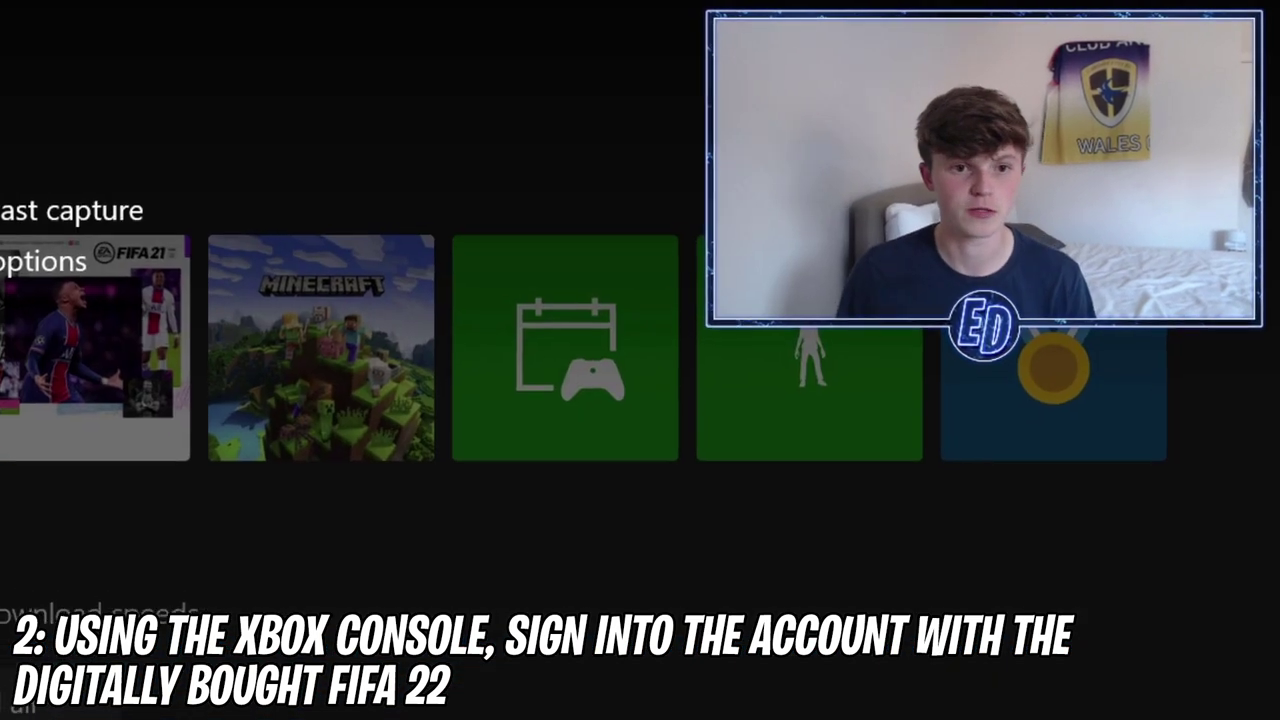
- Dismiss Profile & system to check the download queue, then bring the guide back up
key(Right)
key(Right)
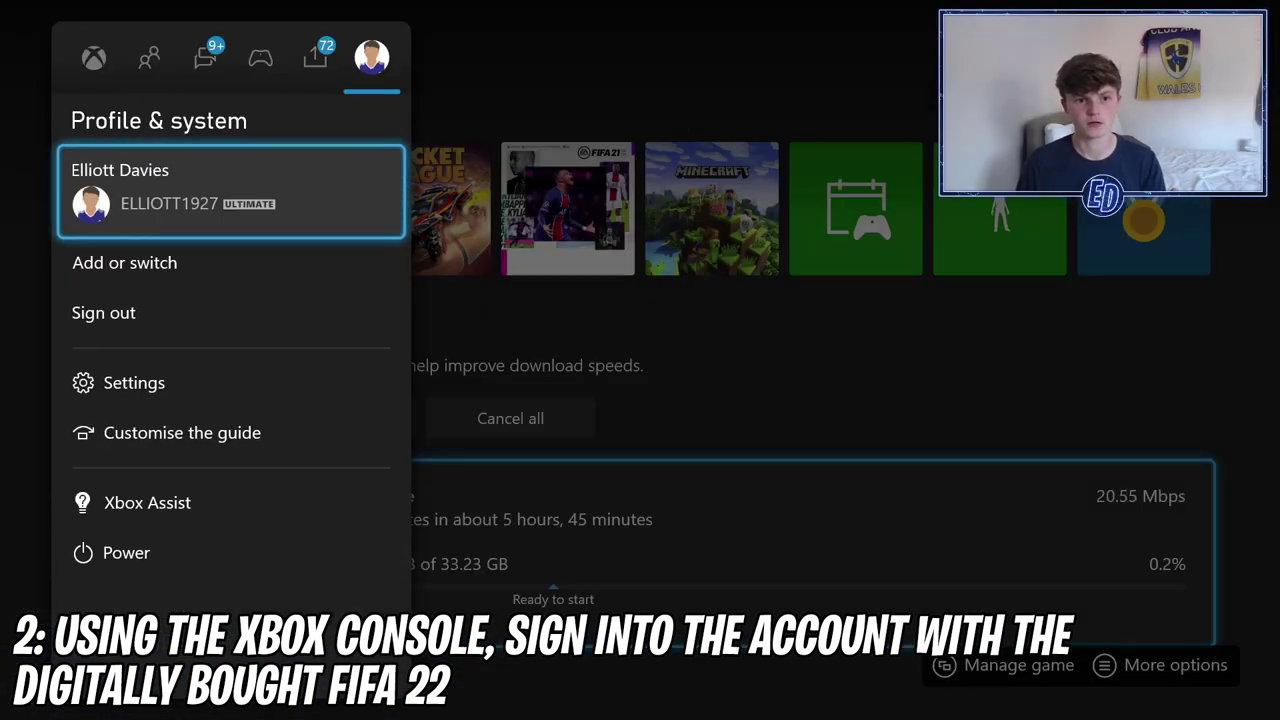
key(Escape)
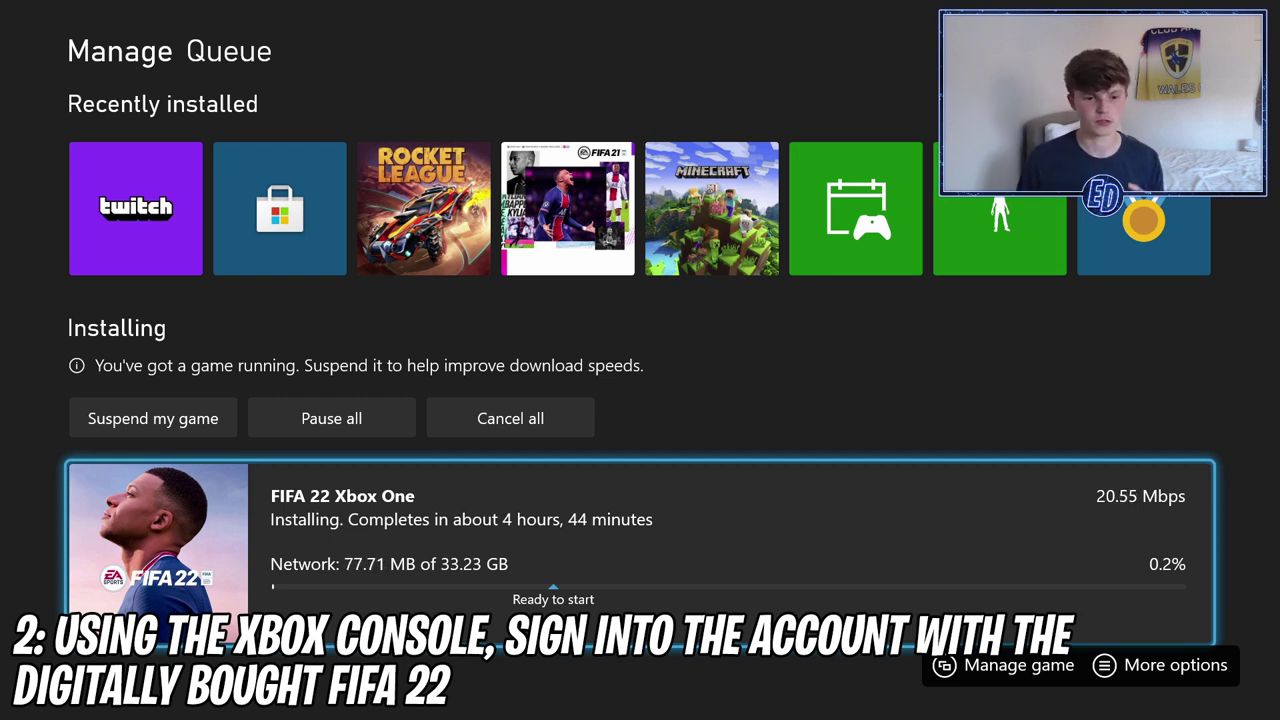
key(super)
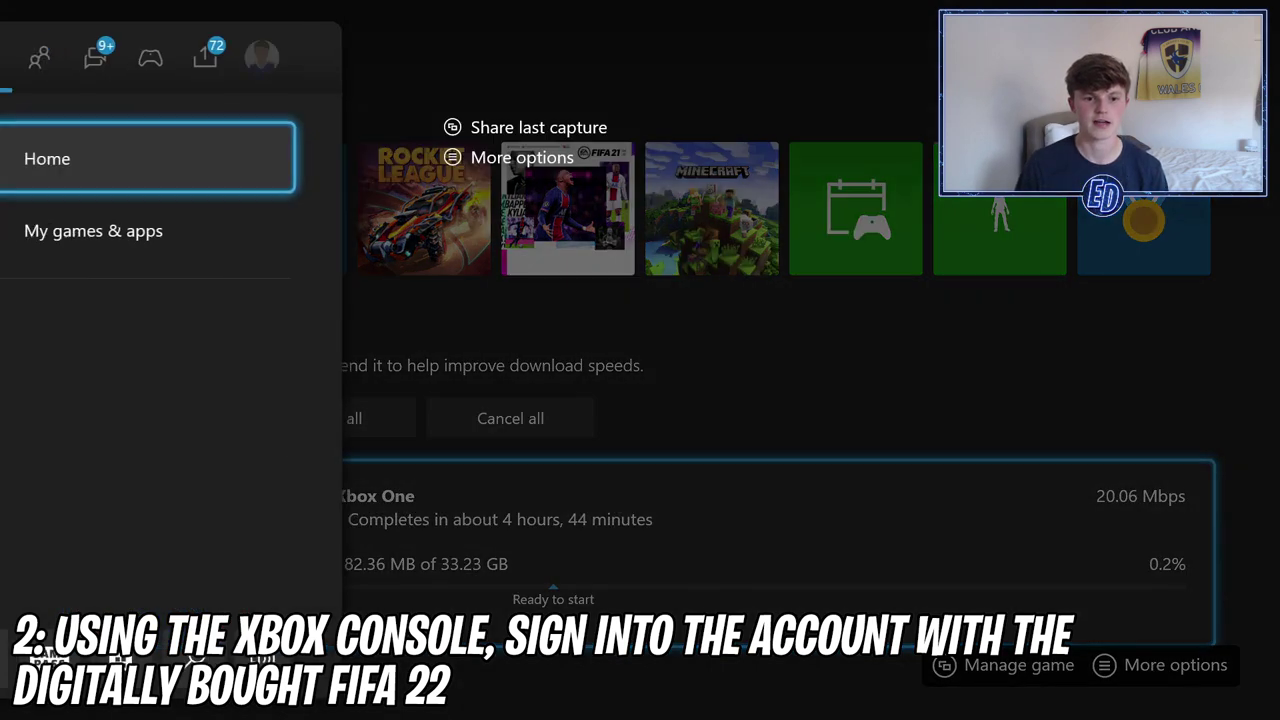
key(Right)
key(Right)
key(Right)
key(Right)
key(Right)
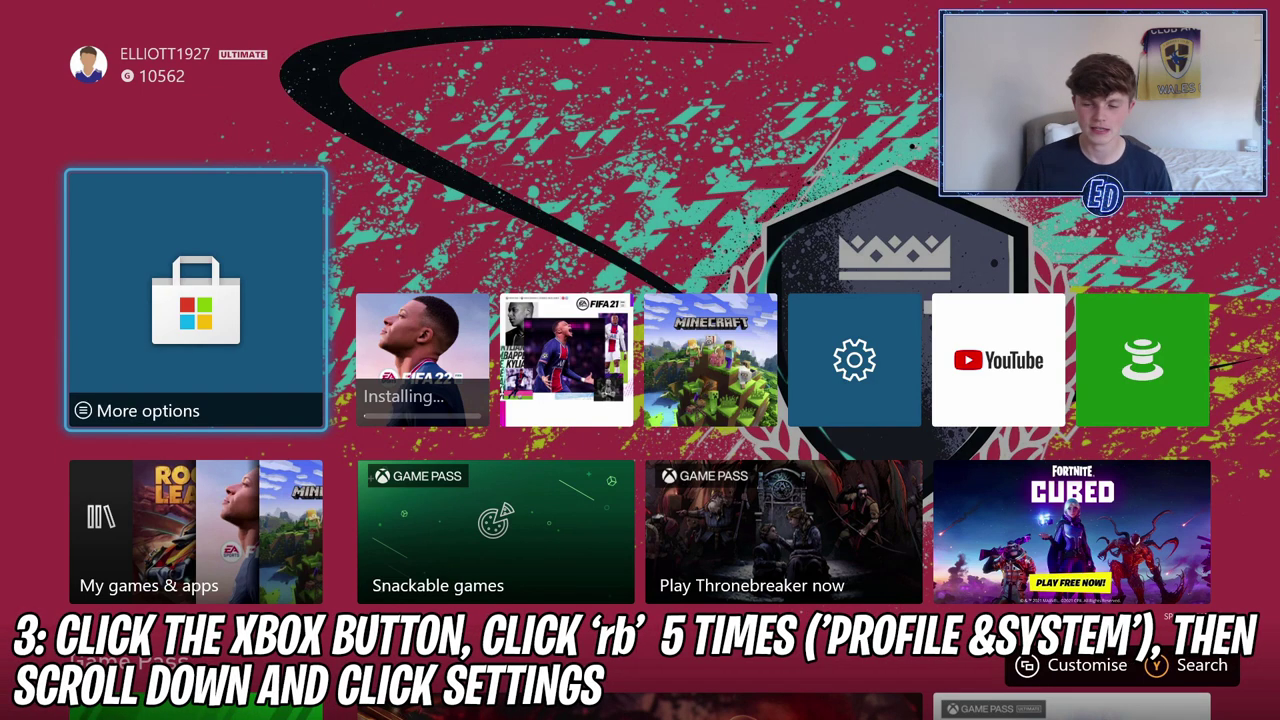
- Open console Settings from the guide's Profile & system section
key(super)
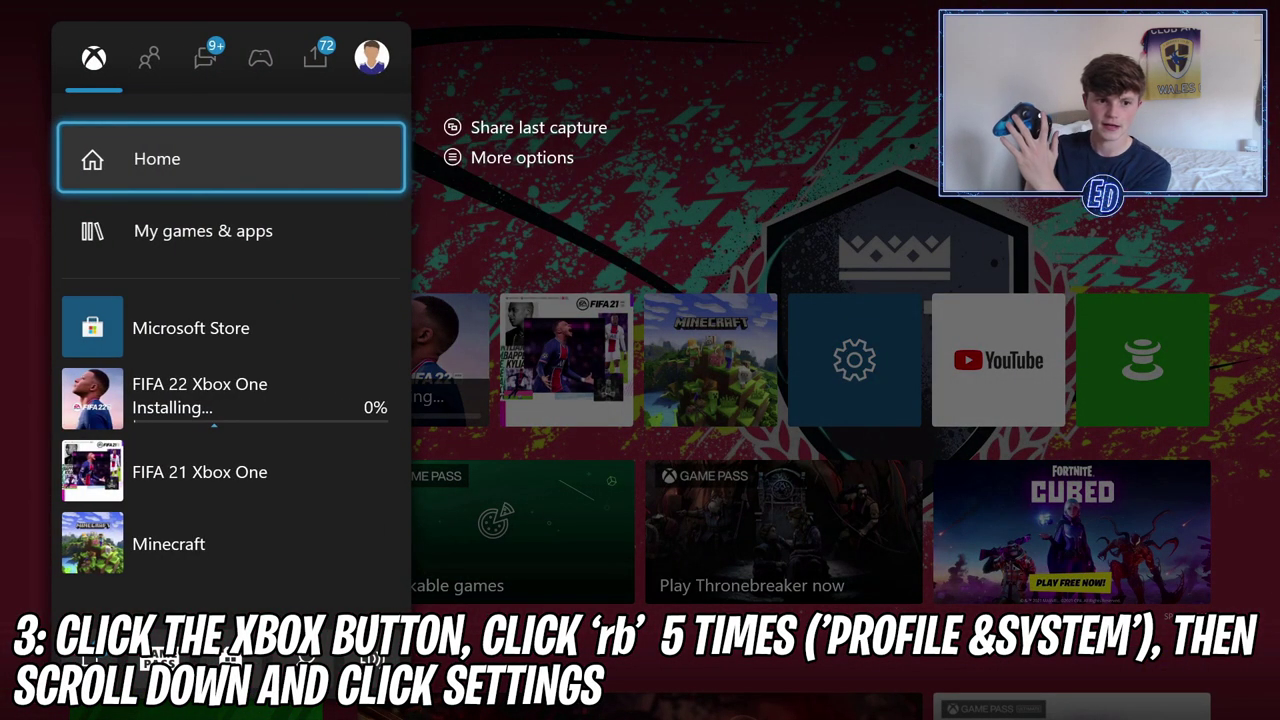
key(Right)
key(Right)
key(Right)
key(Right)
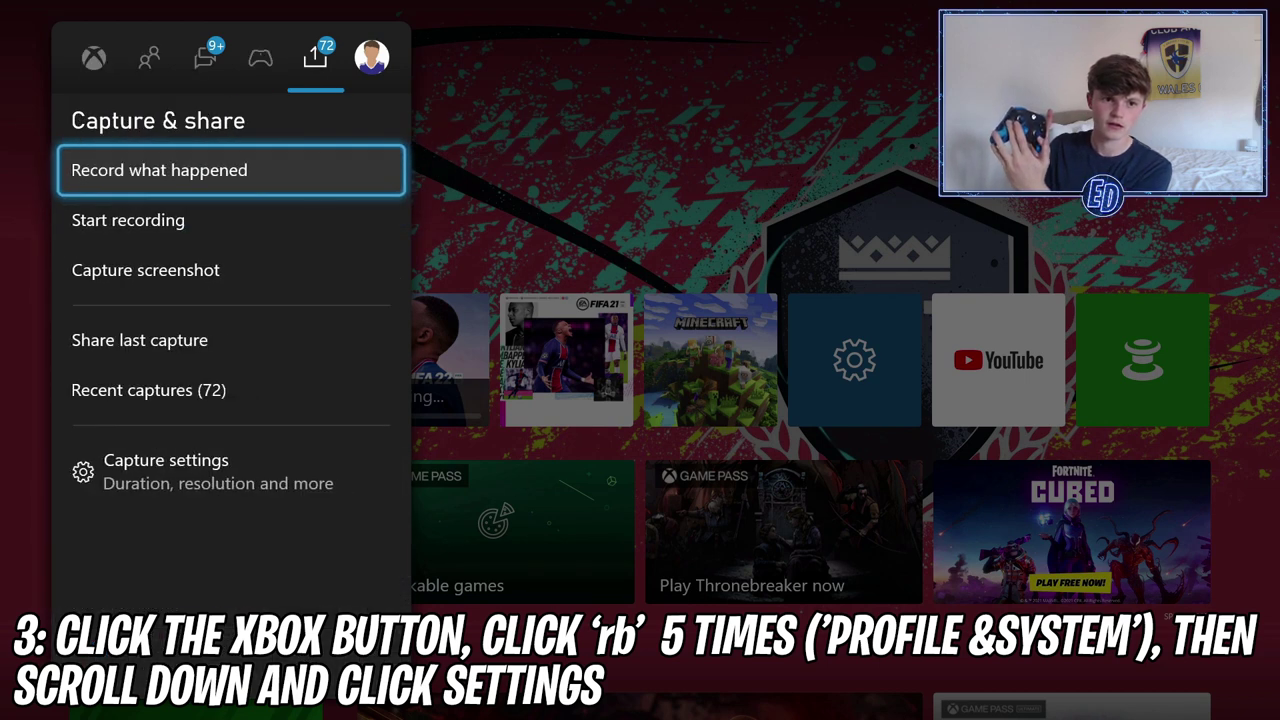
key(Right)
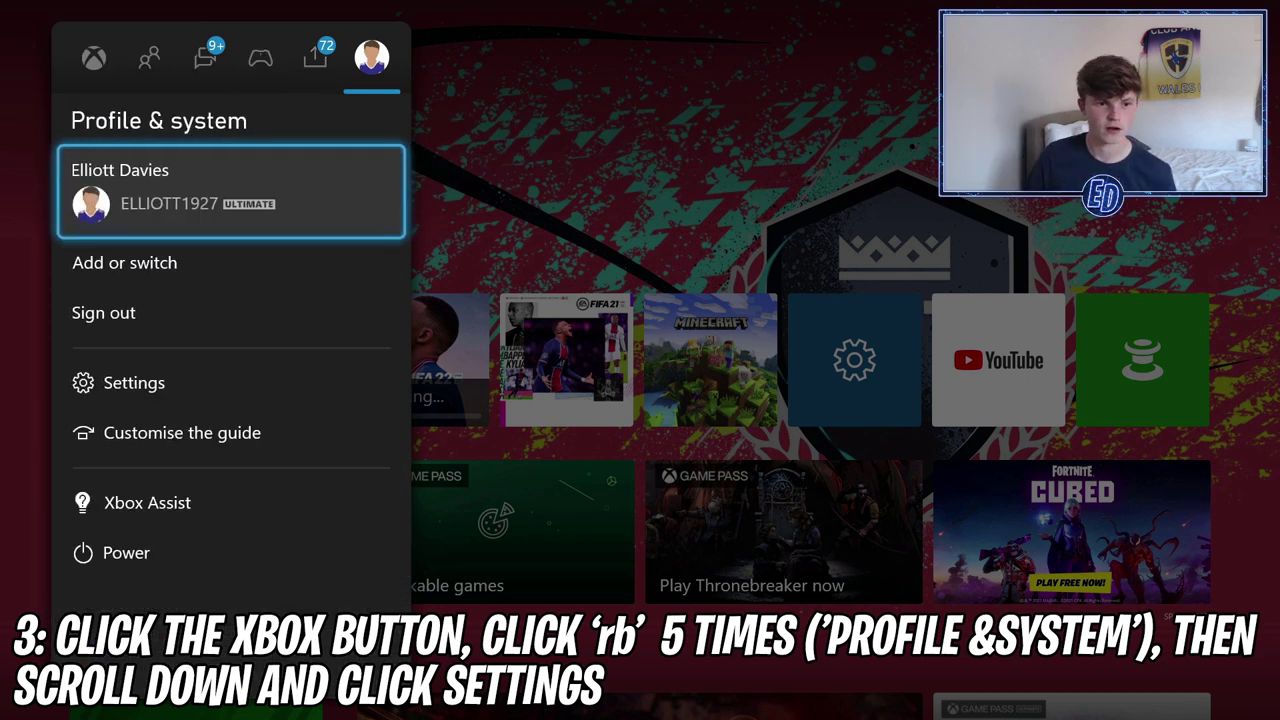
key(Down)
key(Down)
key(Down)
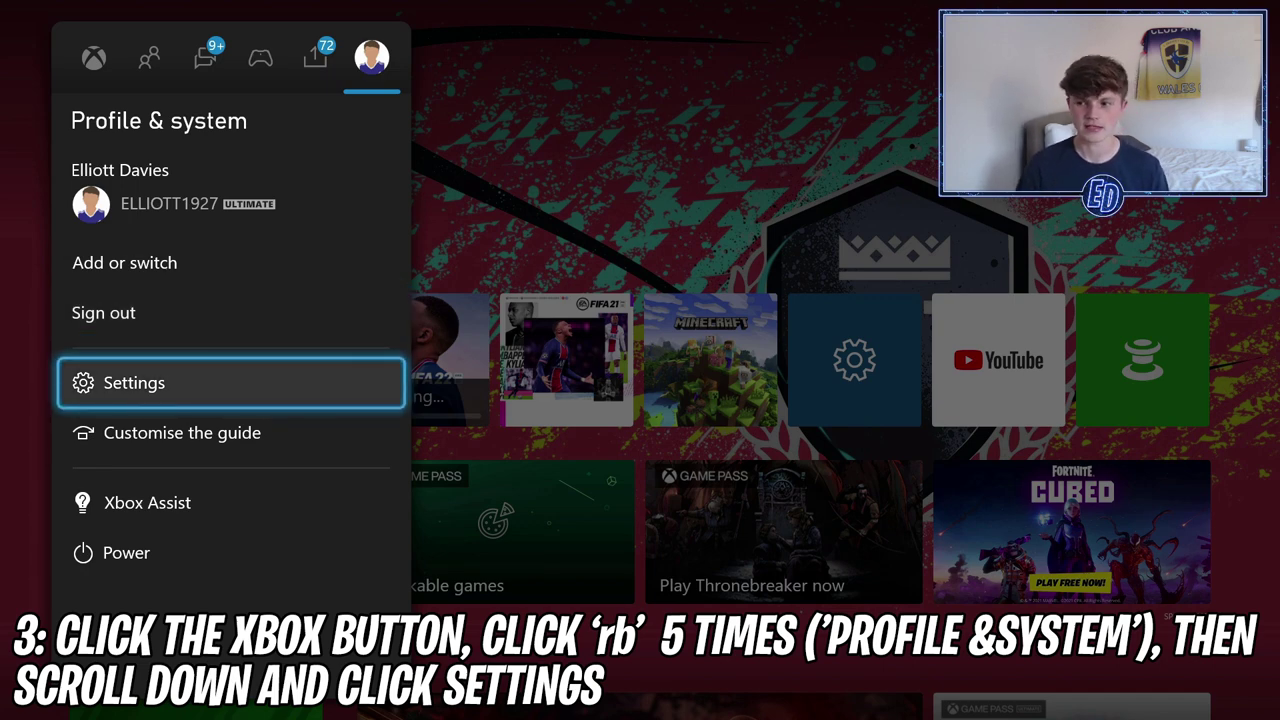
key(Return)
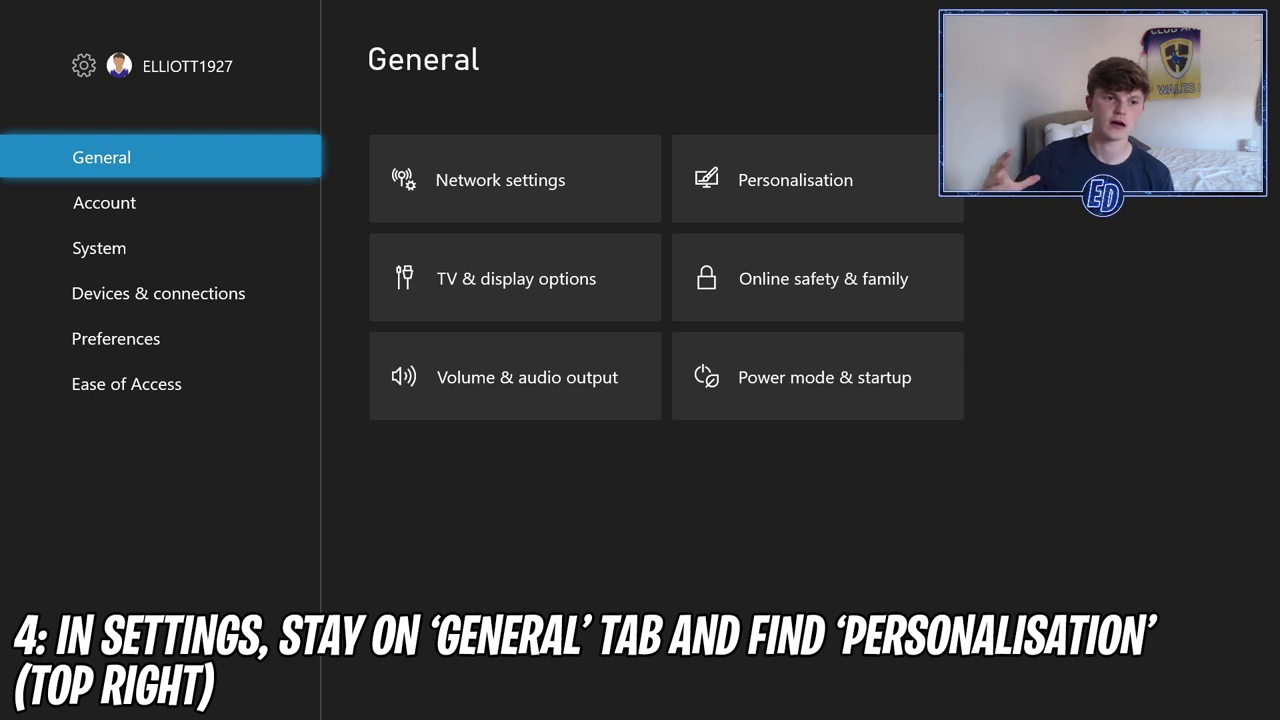
- Go to Personalisation and highlight the My home Xbox option
key(Right)
key(Right)
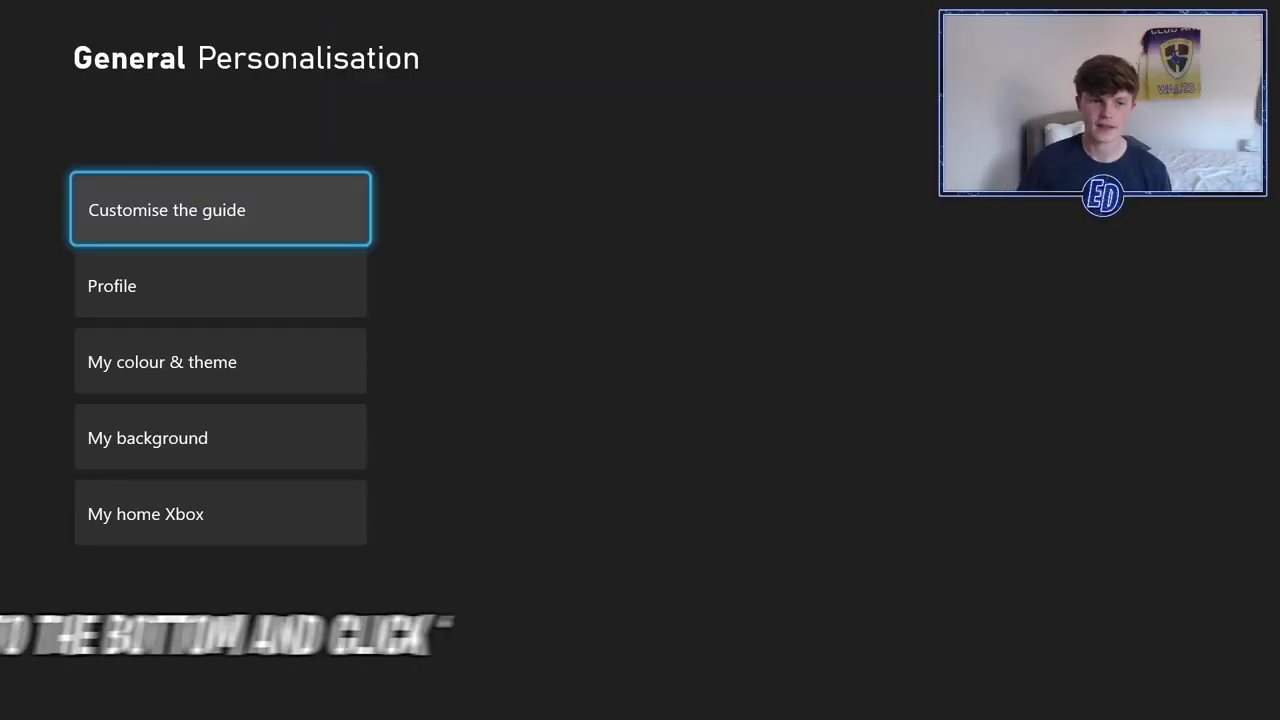
key(Down)
key(Down)
key(Down)
key(Down)
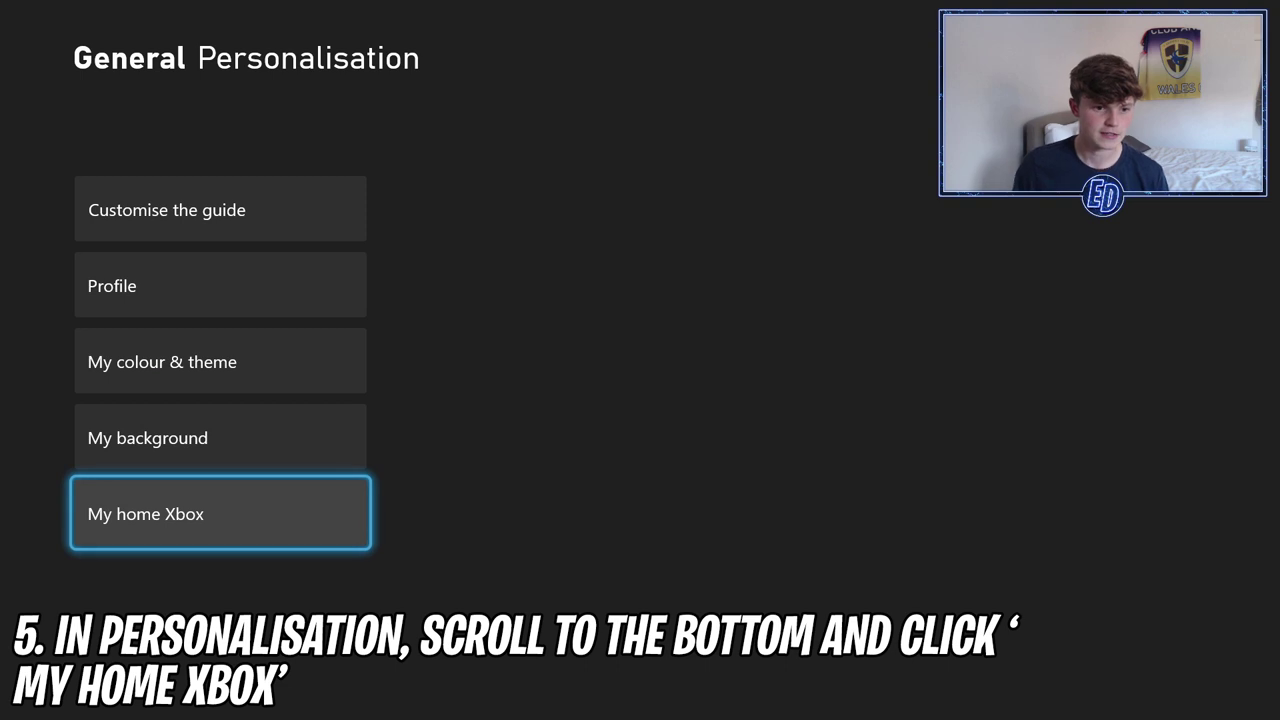
- Open the My home Xbox setting to make this console the home Xbox
key(Return)
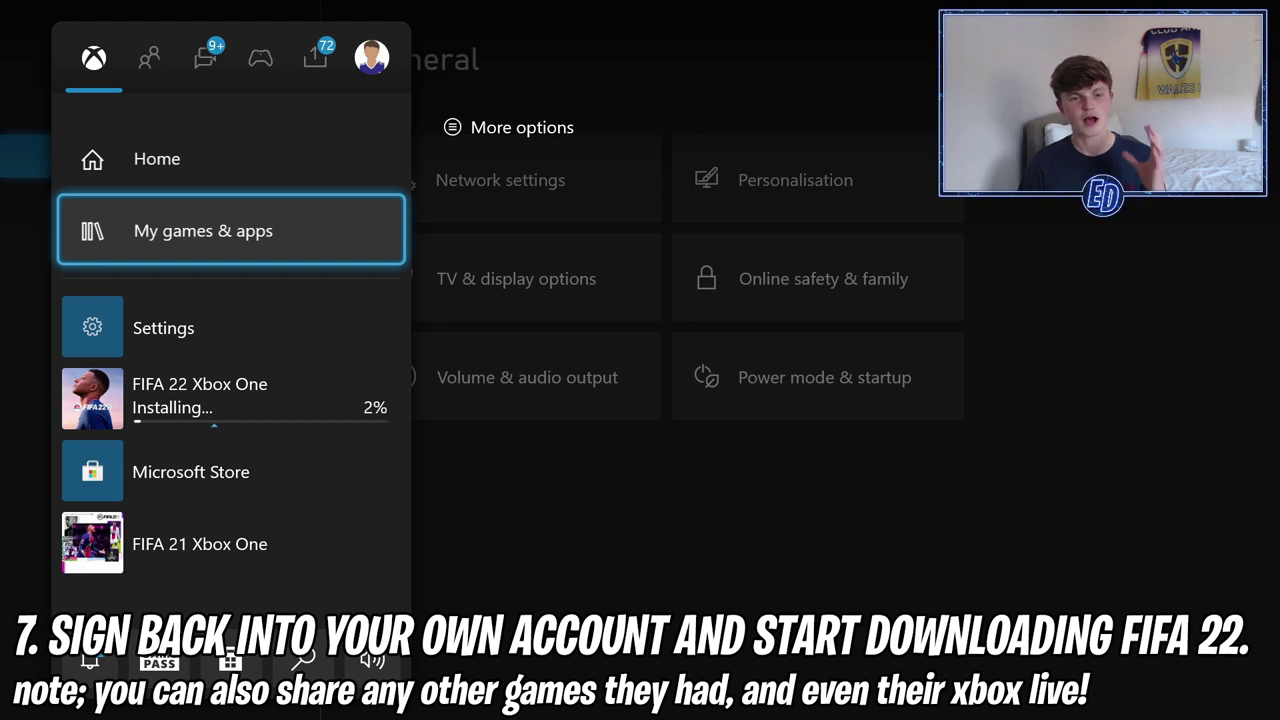
- Go from My games & apps > See all to Full library > All owned games
key(Return)
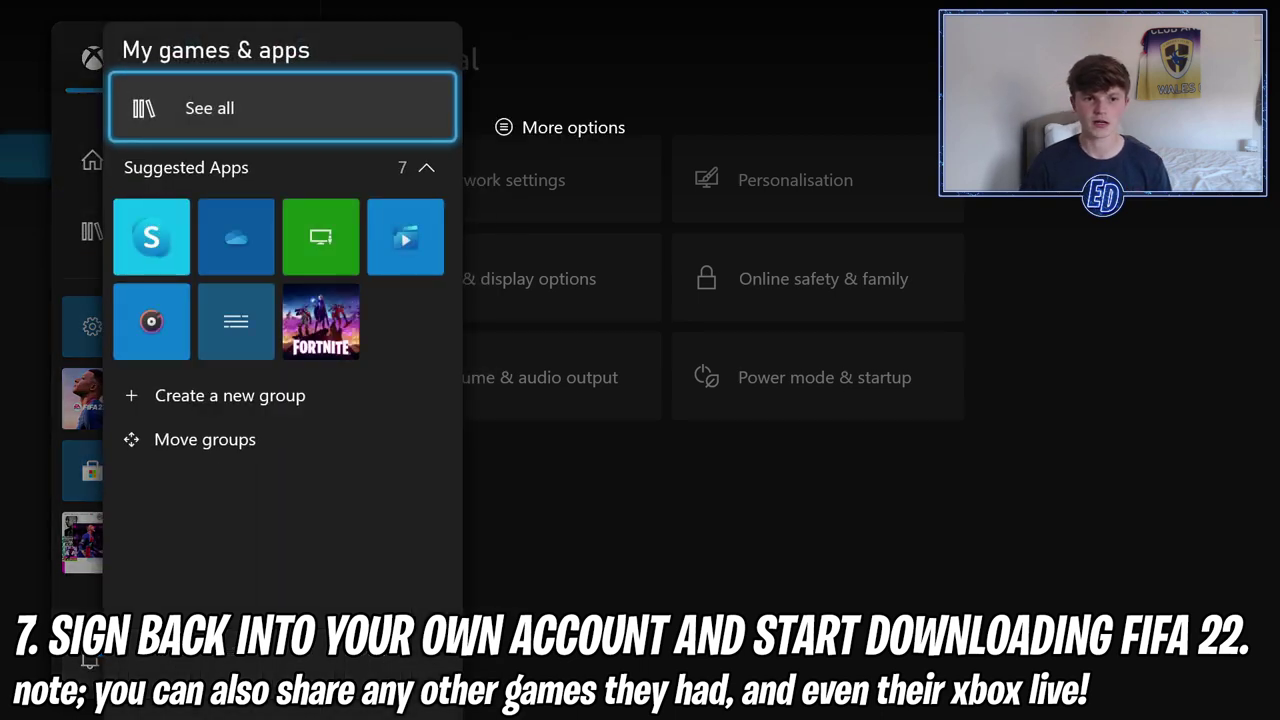
key(Return)
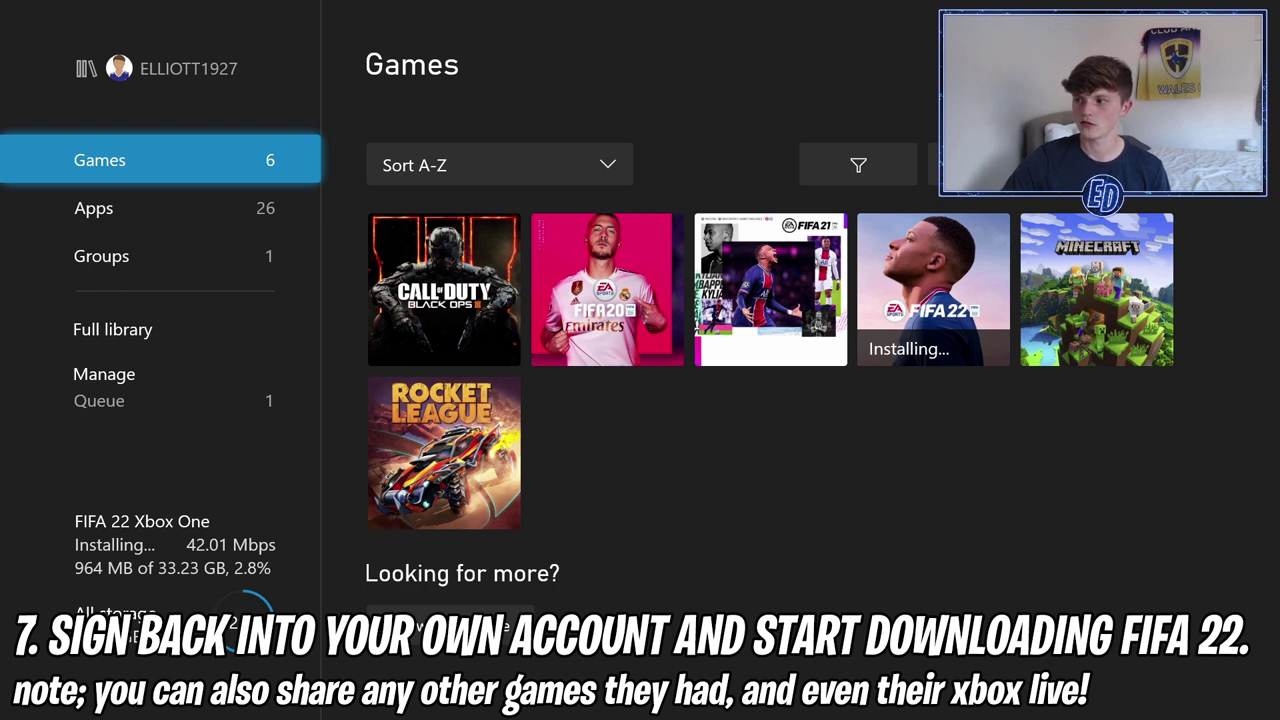
key(Down)
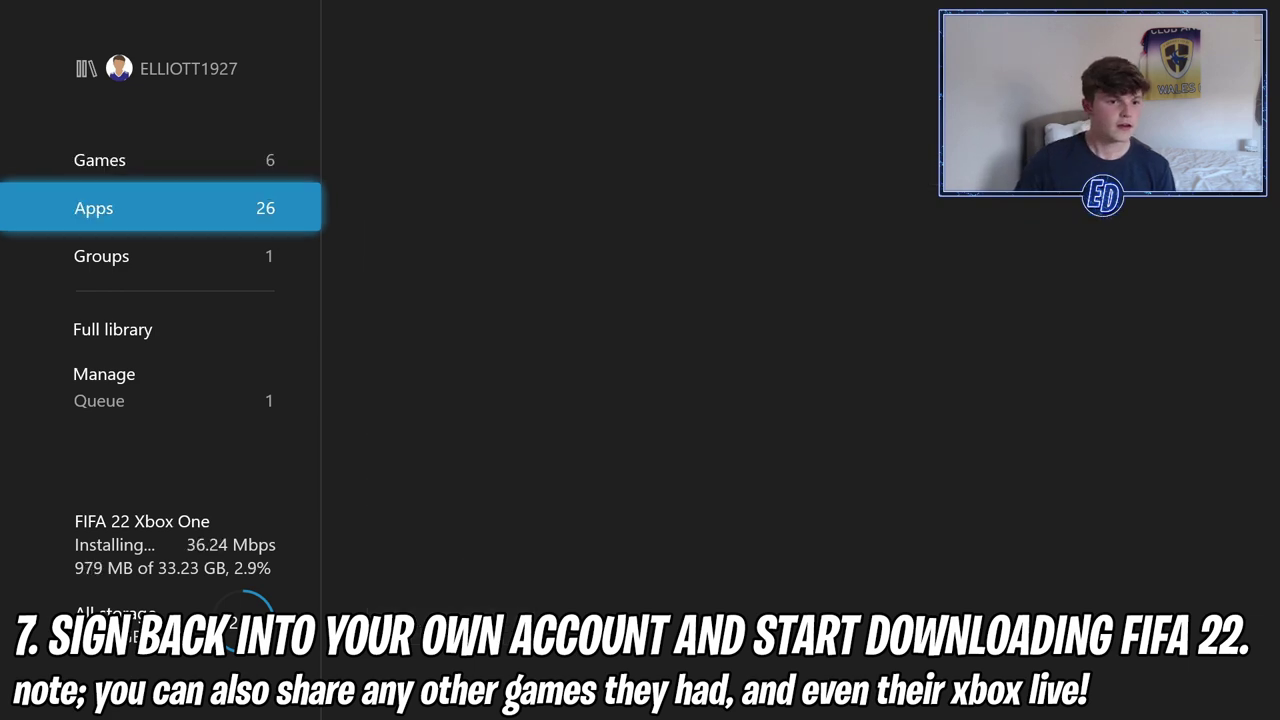
key(Down)
key(Down)
key(Down)
key(Right)
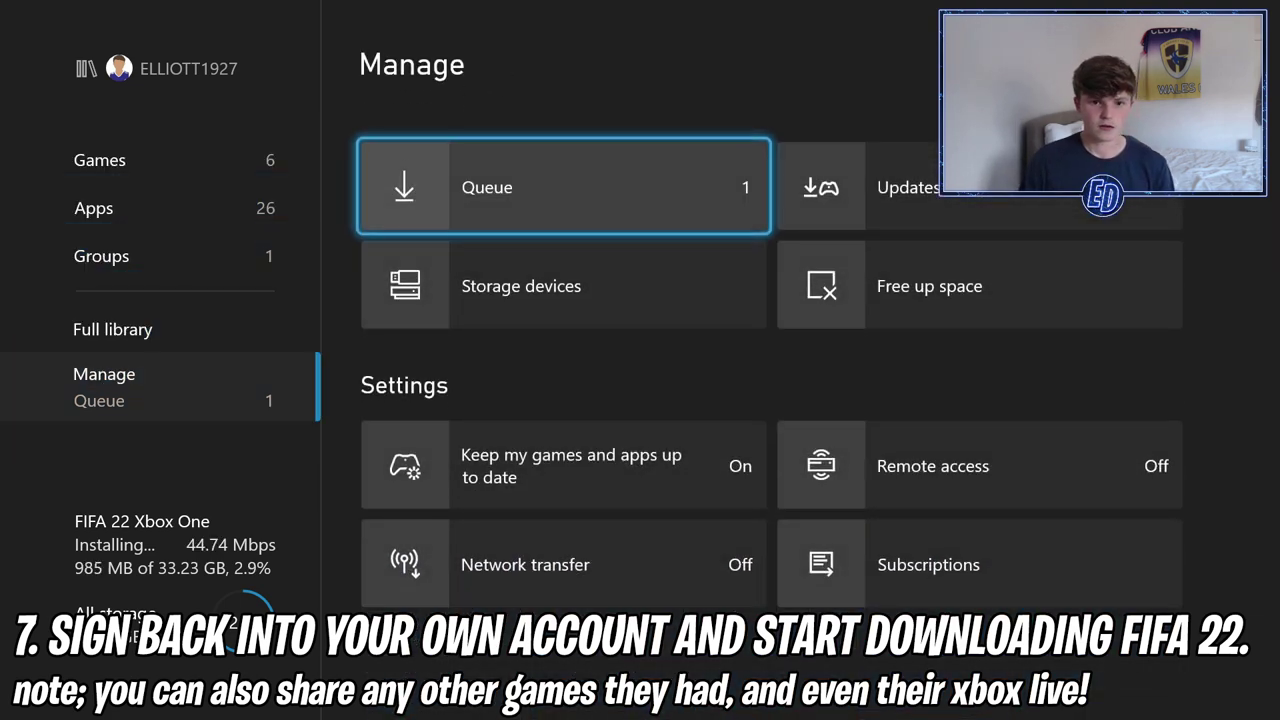
key(Left)
key(Up)
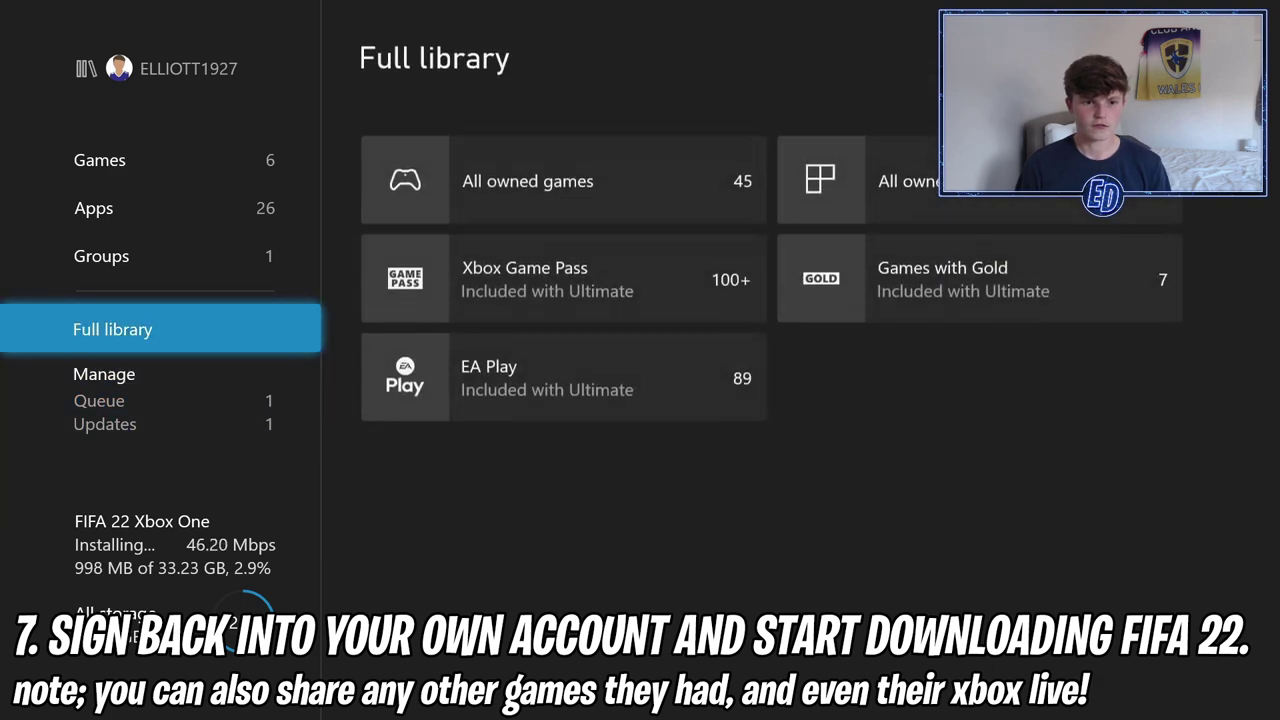
key(Right)
key(Return)
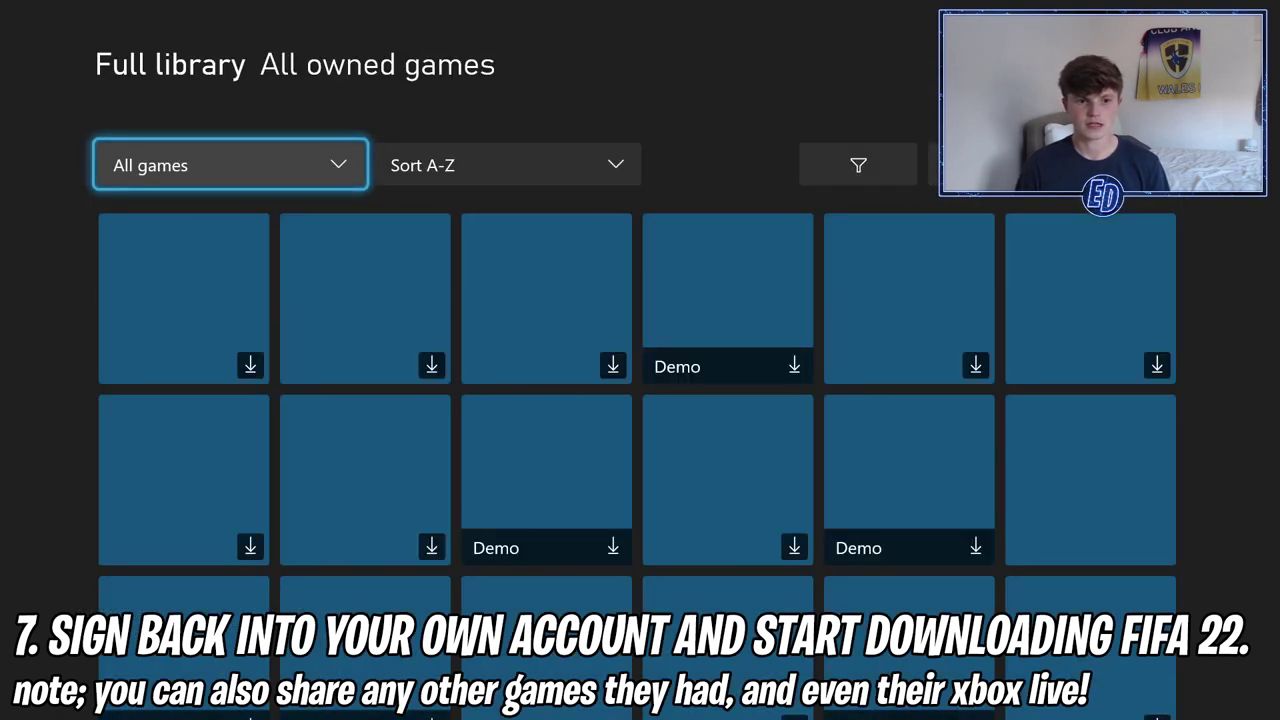
- Find FIFA 22 in the owned games grid, then return to Full library
key(Down)
key(Down)
key(Down)
key(Right)
key(Right)
key(Right)
key(Right)
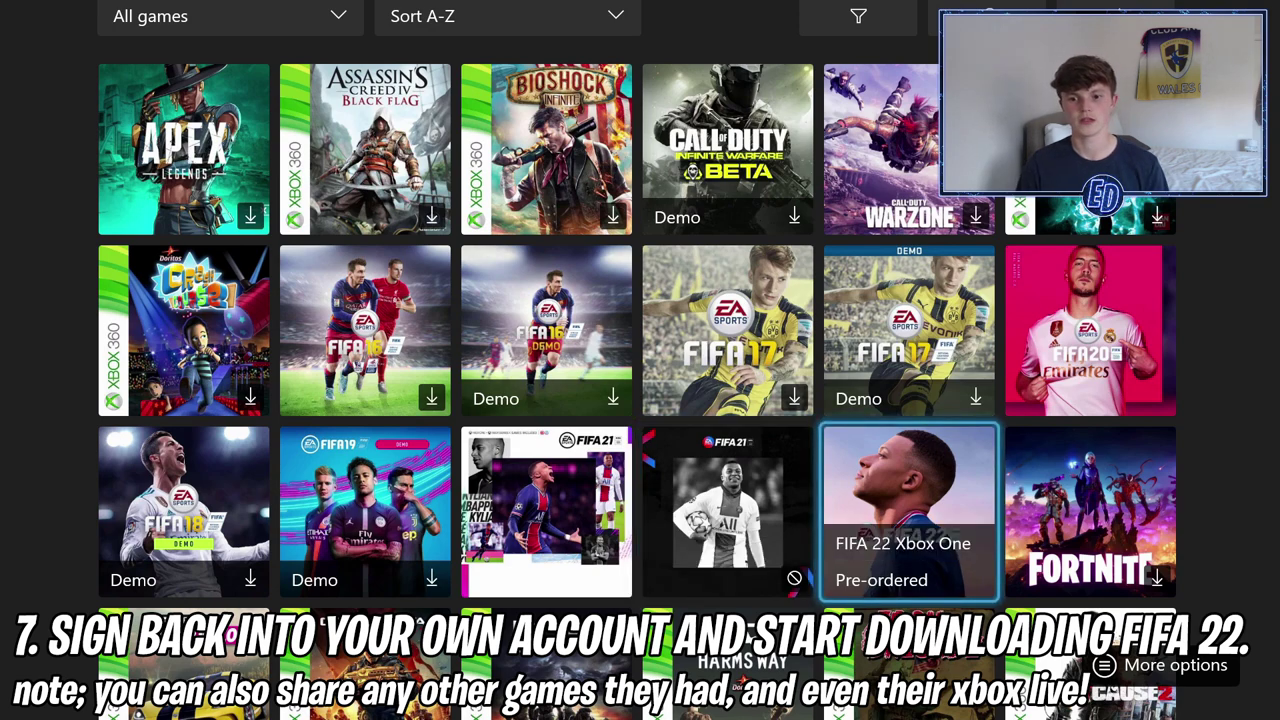
key(Down)
key(Left)
key(Right)
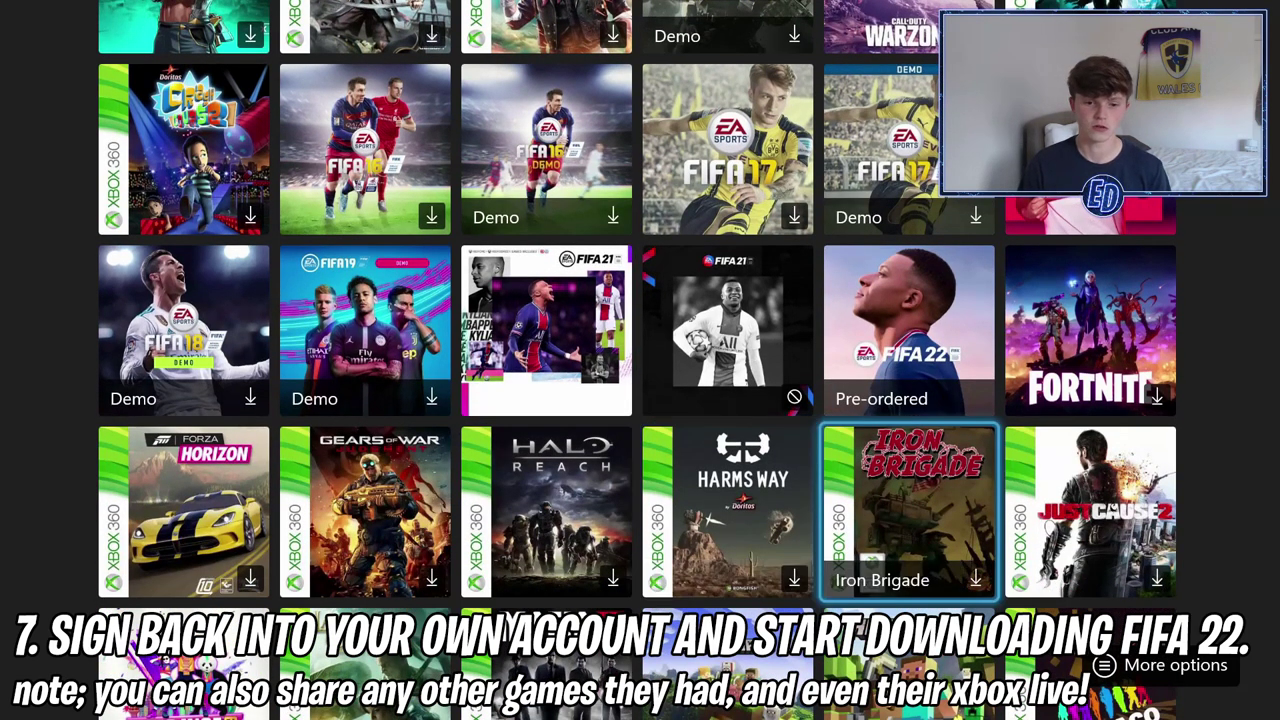
key(Left)
key(Escape)
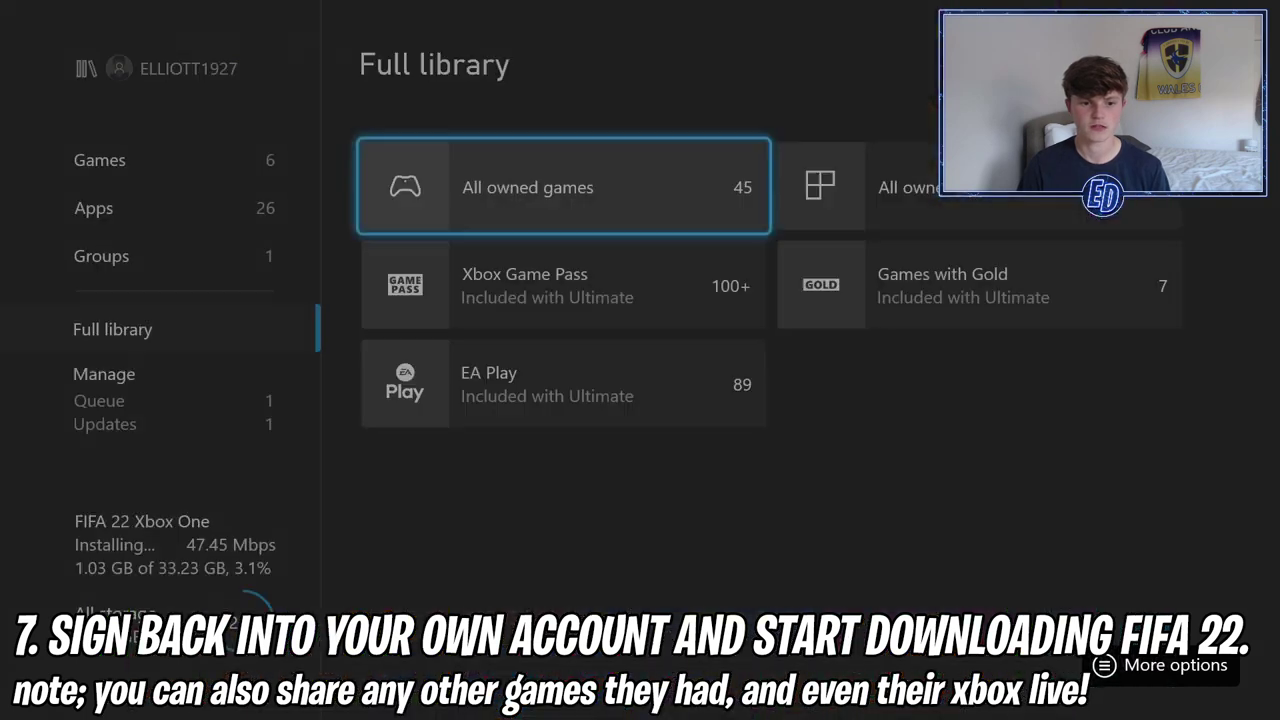
- Open Manage > Queue and highlight the FIFA 22 Xbox One download at 3.2%
key(Down)
key(Left)
key(Down)
key(Right)
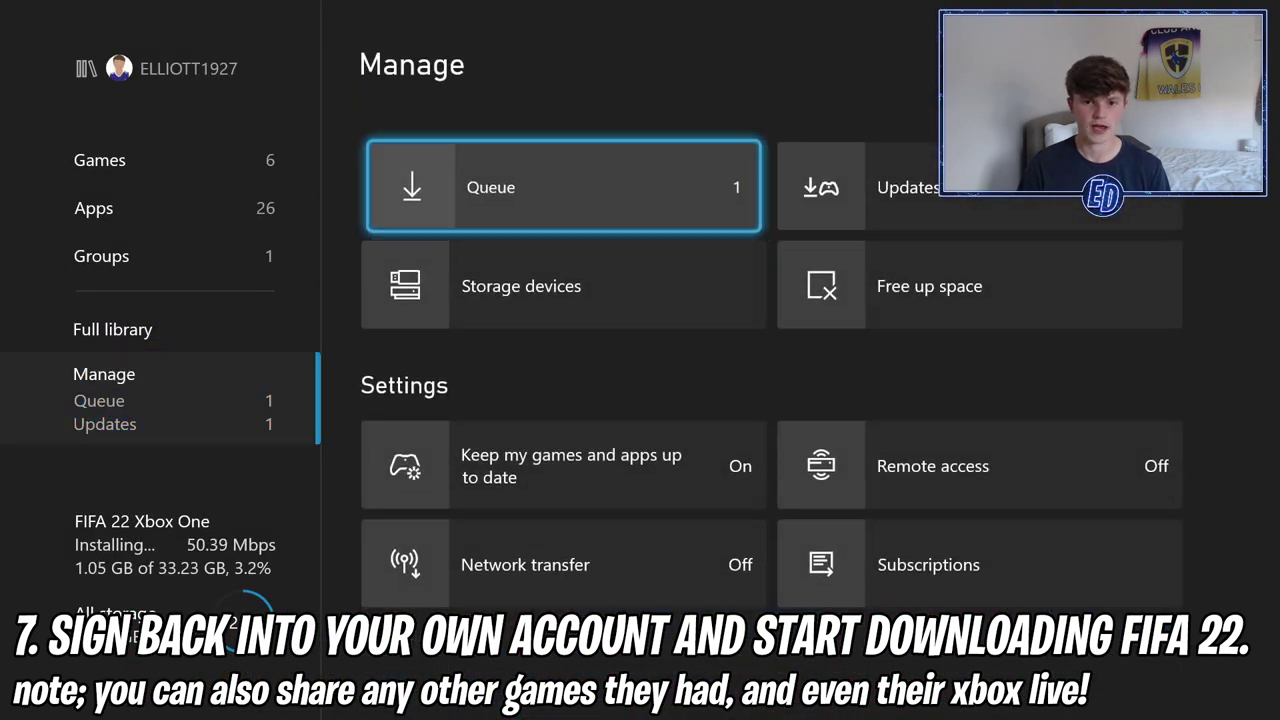
key(Return)
key(Down)
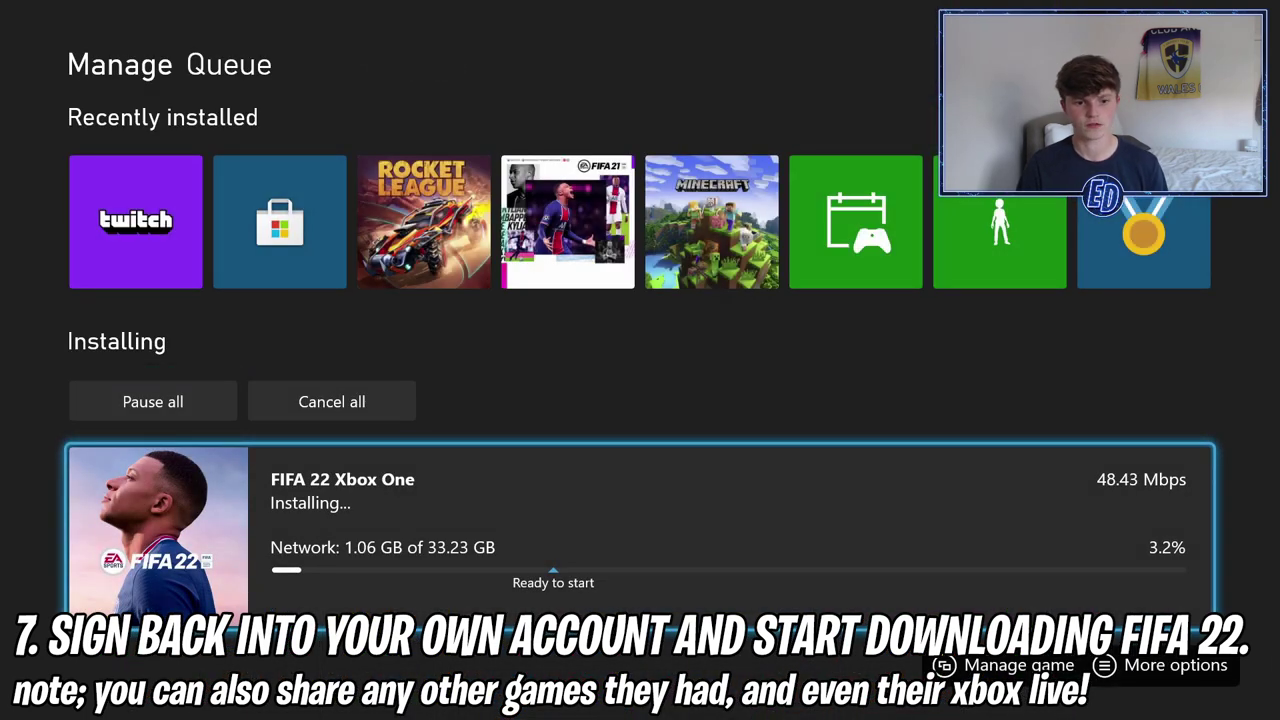